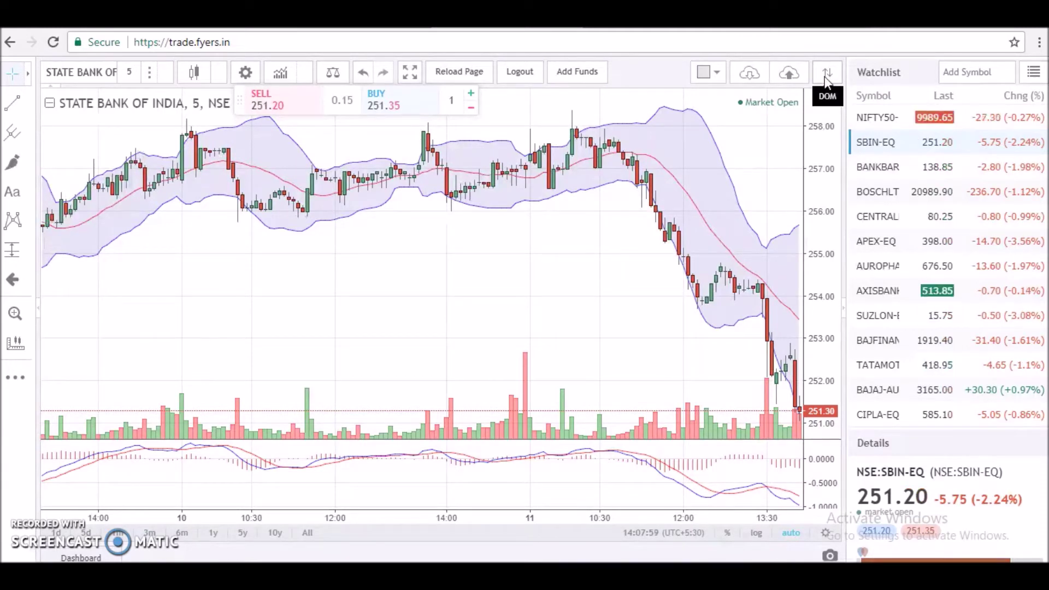
Open the SBIN-EQ DOM price ladder and check its quantity and position readouts
left_click(826, 76)
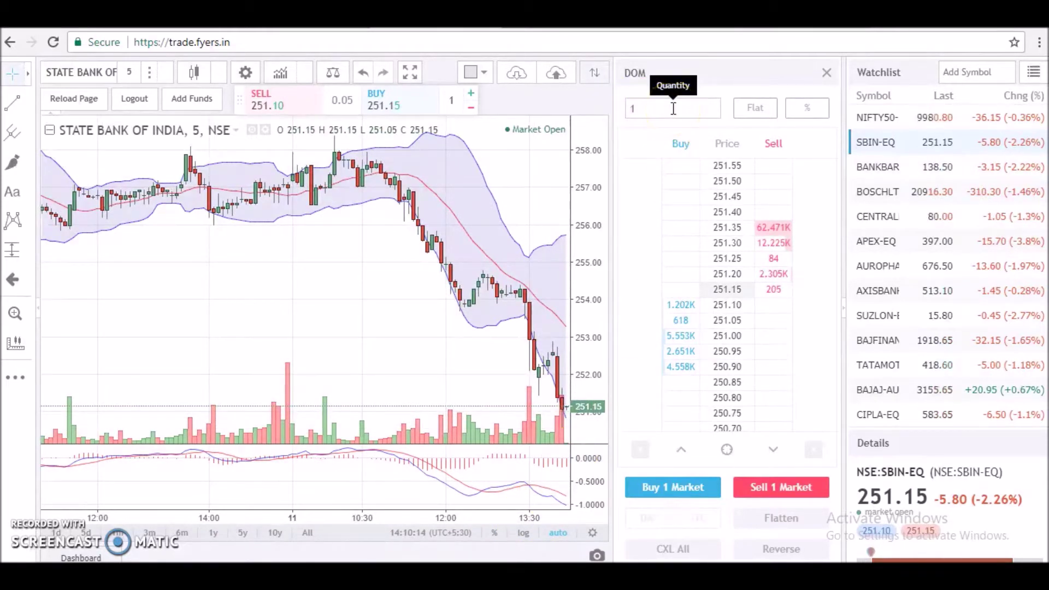
left_click(710, 107)
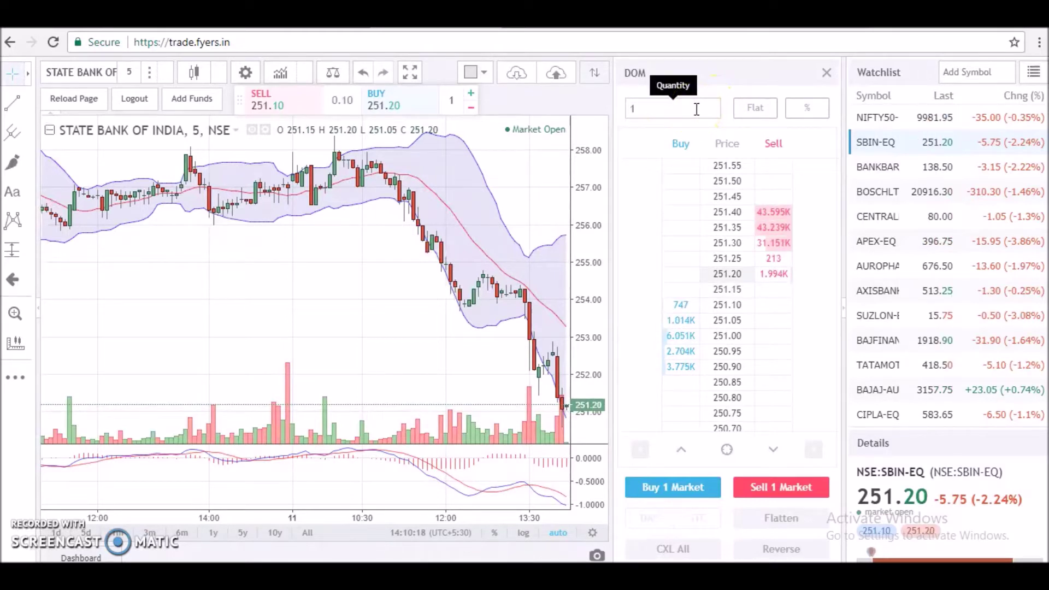
left_click(752, 118)
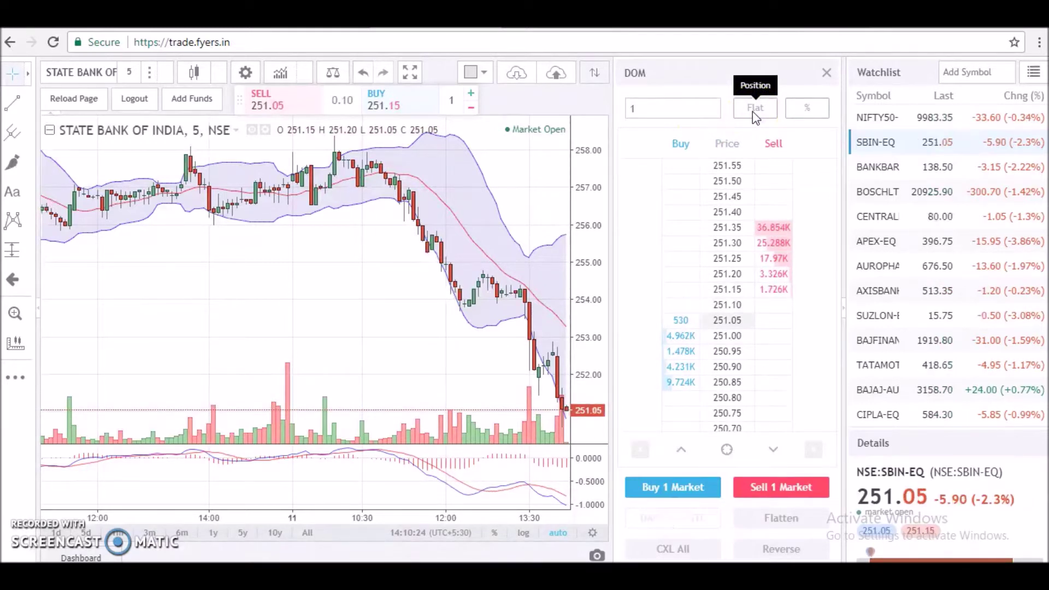
left_click(750, 113)
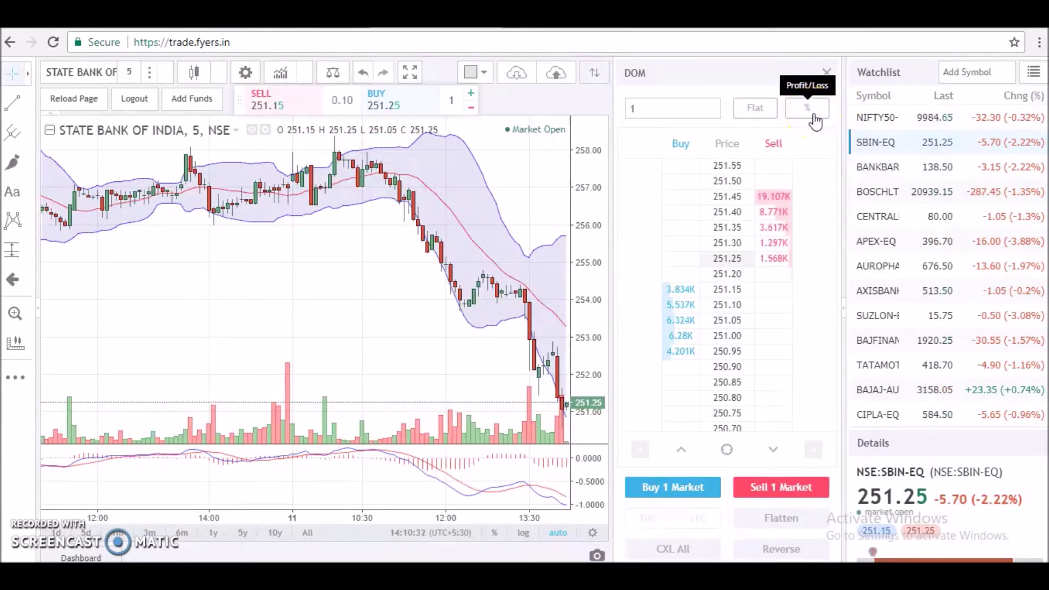
Switch the profit/loss display format, then market-buy 1 SBIN-EQ share
left_click(807, 121)
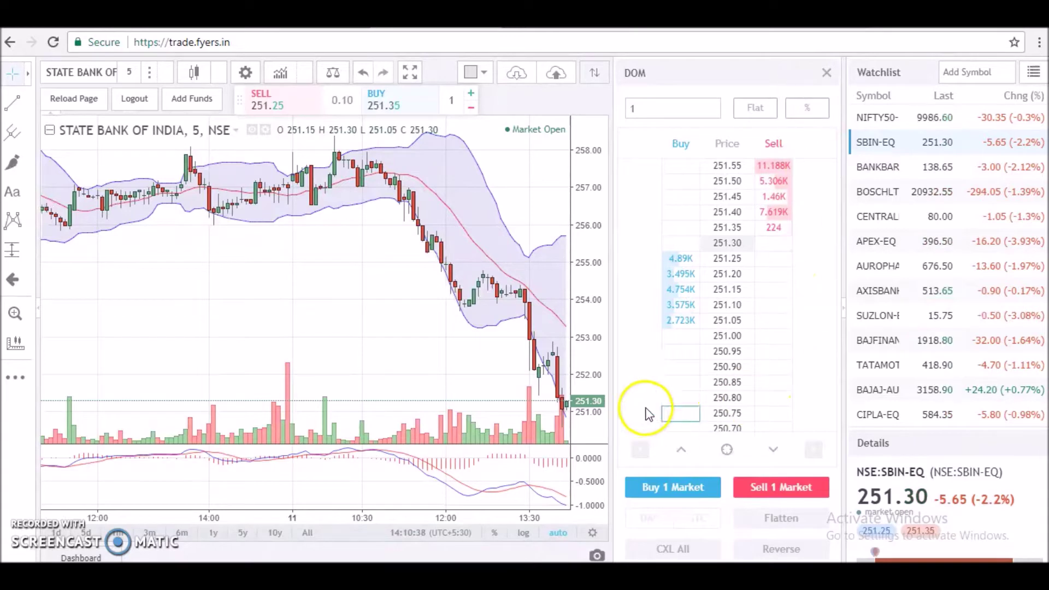
left_click(679, 492)
left_click(652, 533)
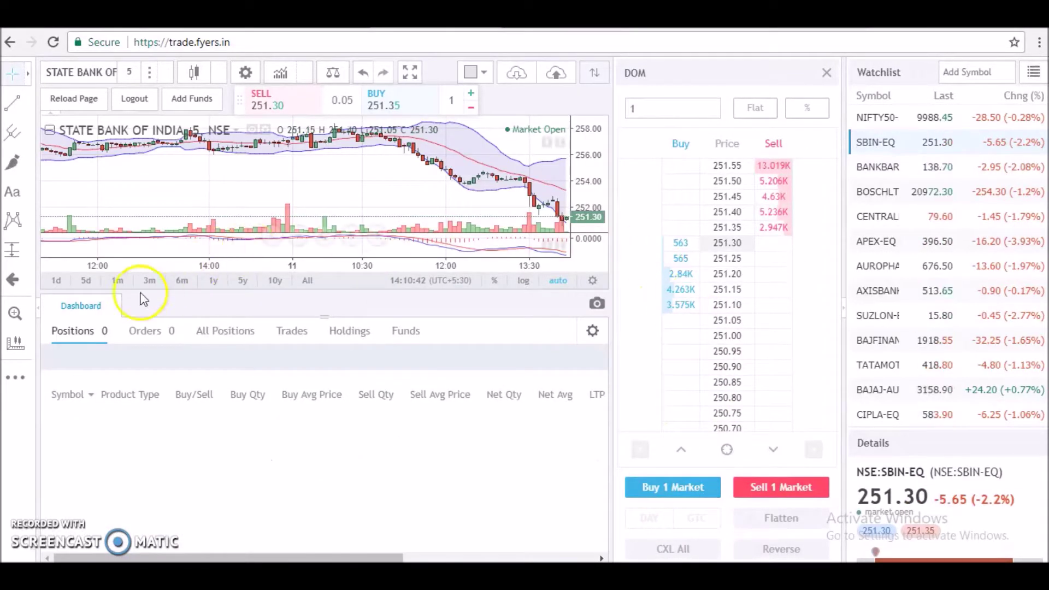
Collapse the Dashboard panel so the SBIN-EQ chart fills the space beside the DOM ladder
left_click(82, 307)
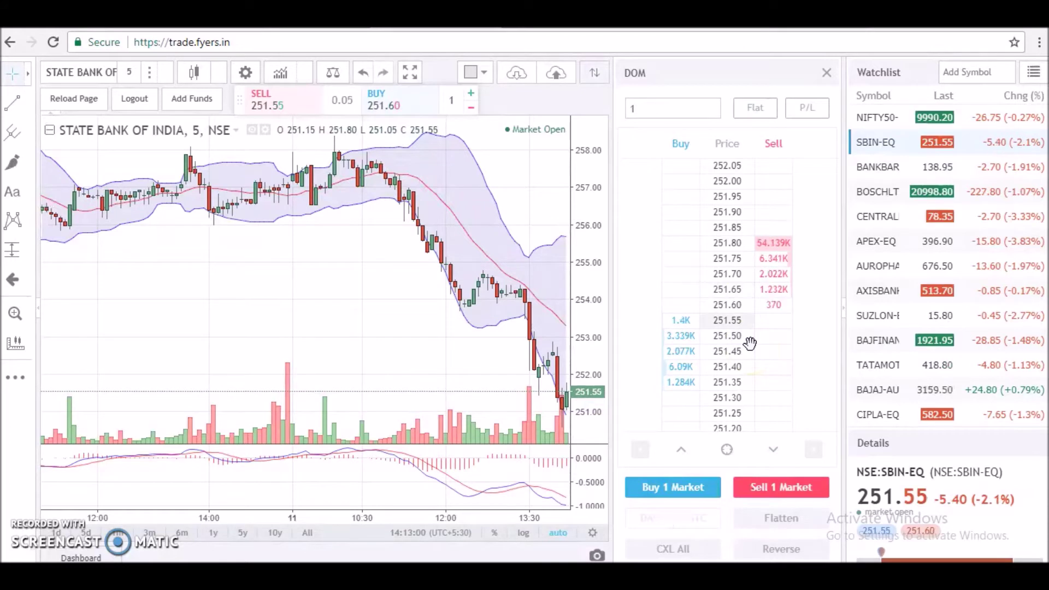
left_click(749, 298)
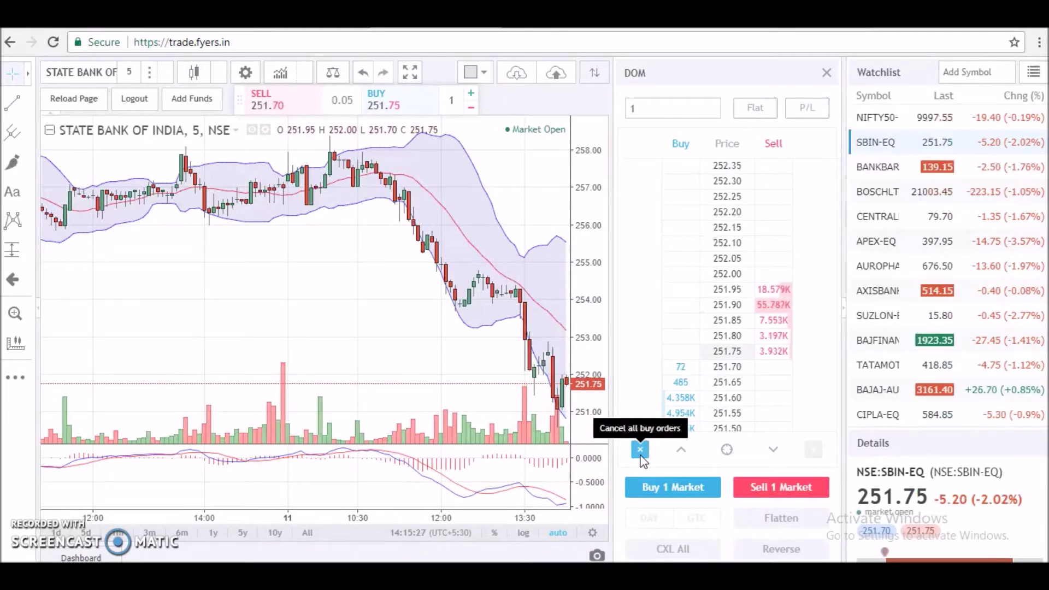
left_click(680, 458)
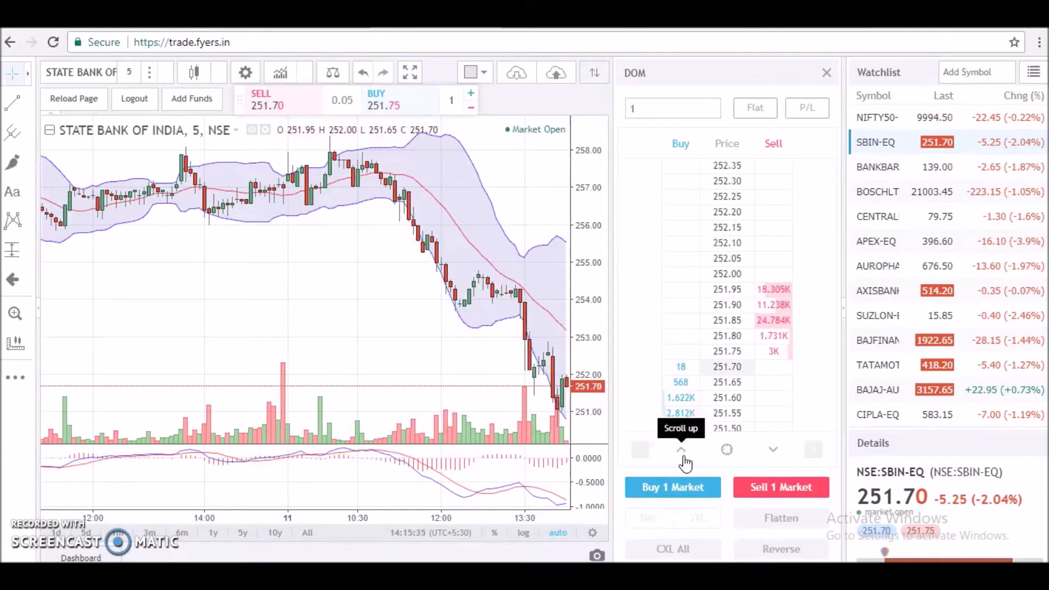
left_click(683, 458)
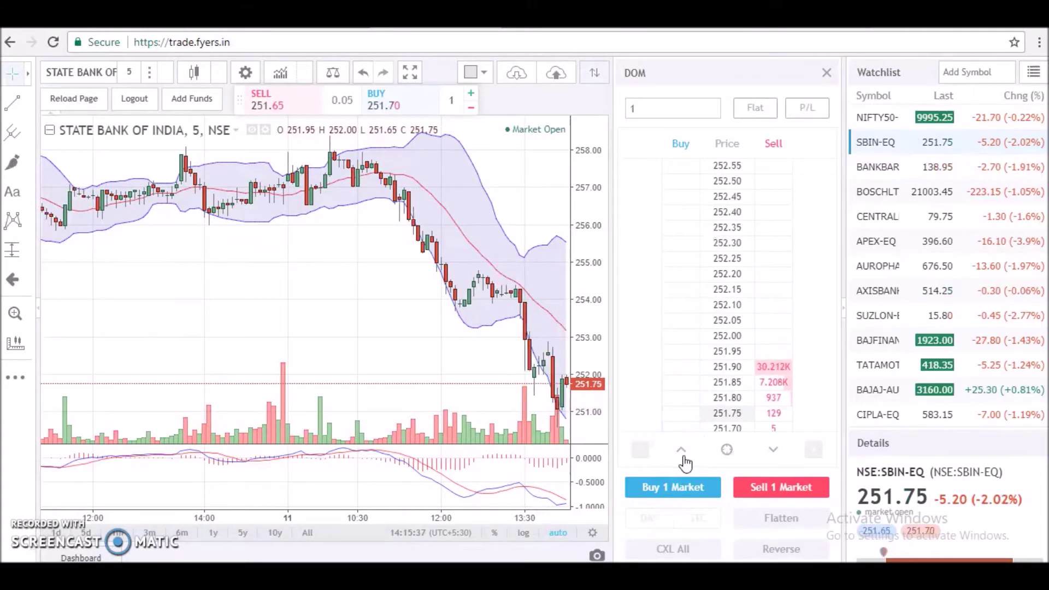
left_click(726, 449)
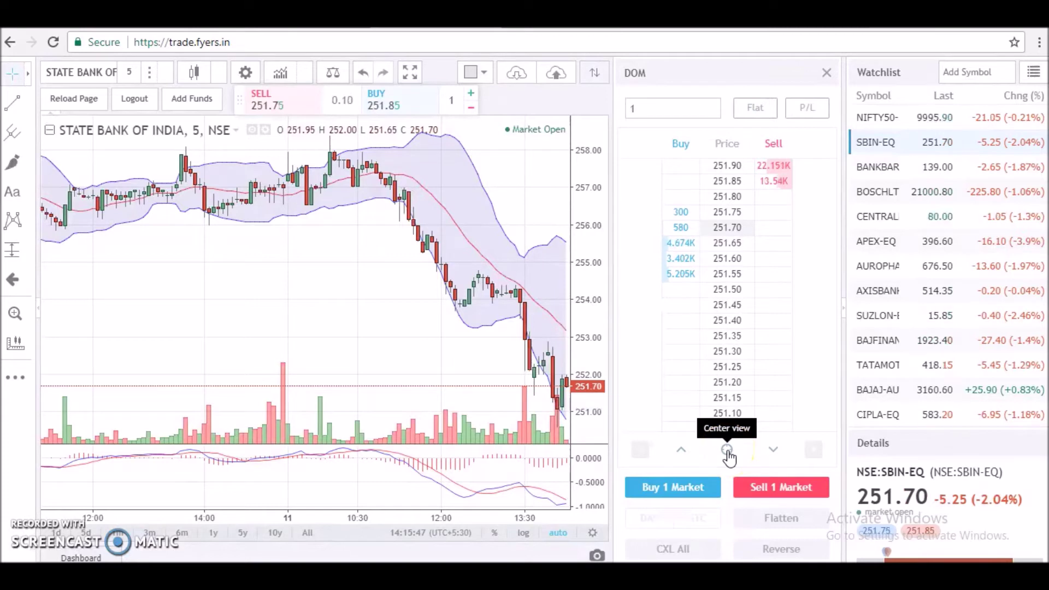
scroll(739, 270, "up", 2)
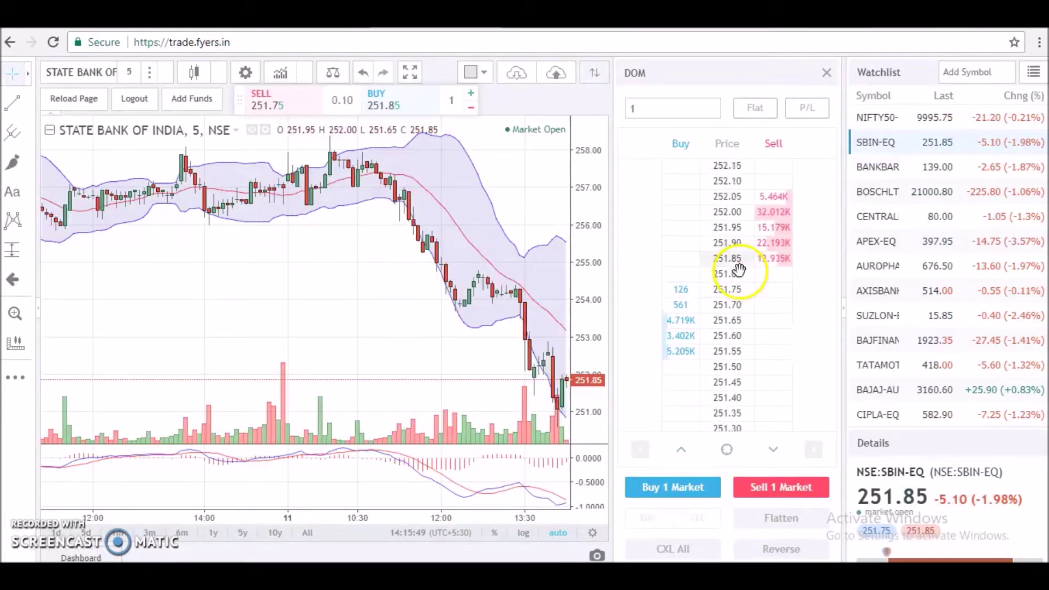
scroll(738, 269, "down", 10)
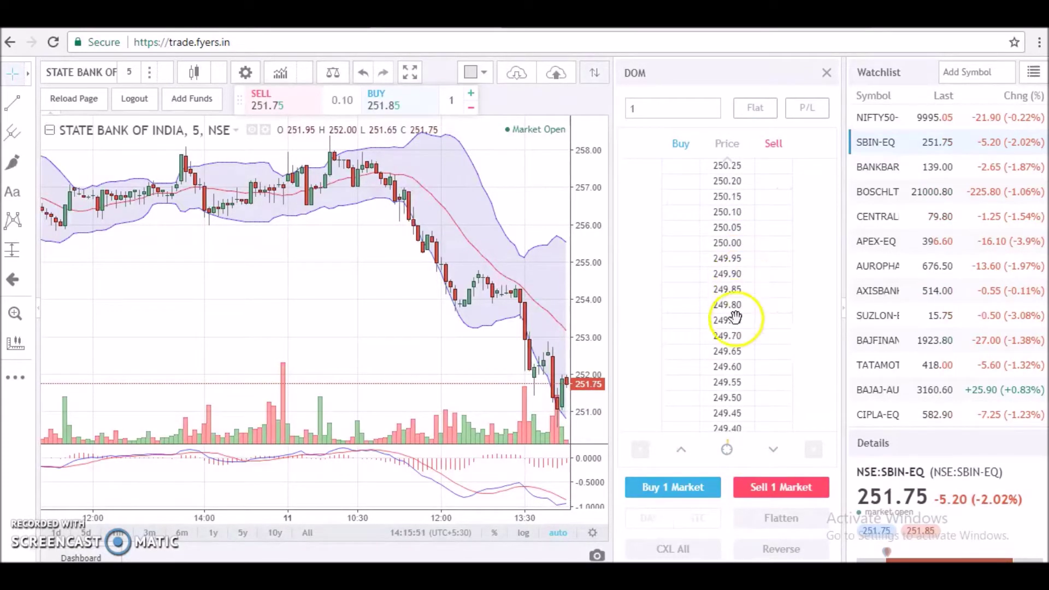
left_click(727, 449)
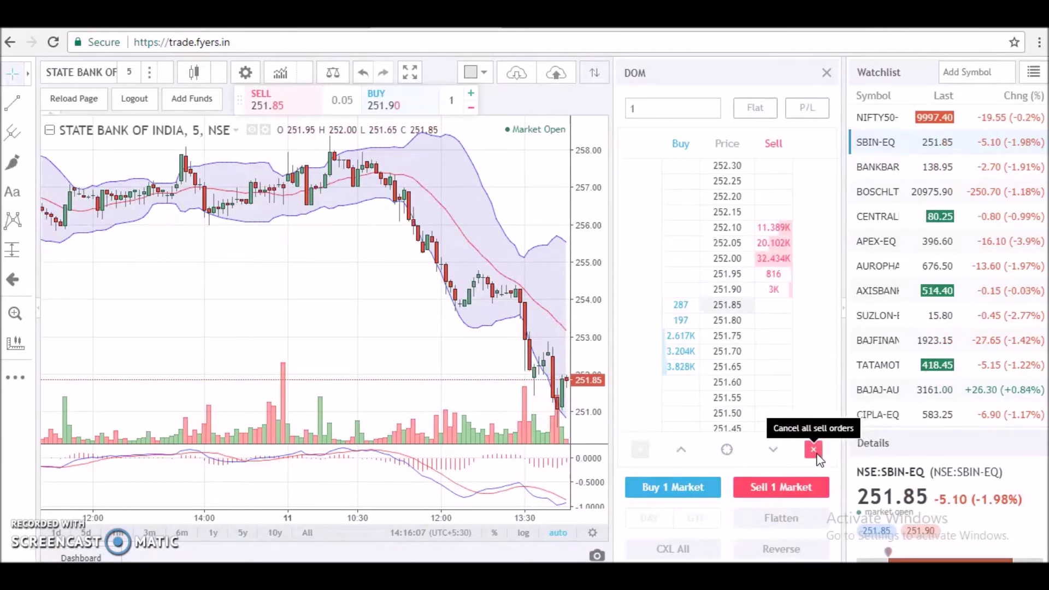
Place SBIN-EQ buy limits at 251.55, 251.50 and 251.45 (3 shares), then request Cancel all buy orders
left_click(609, 555)
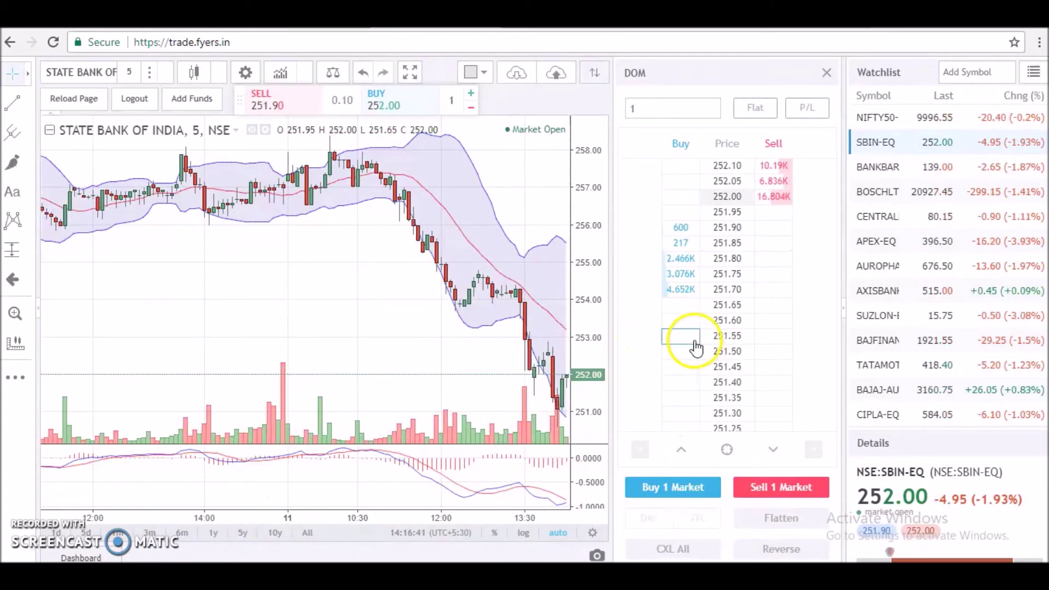
left_click(680, 336)
left_click(644, 538)
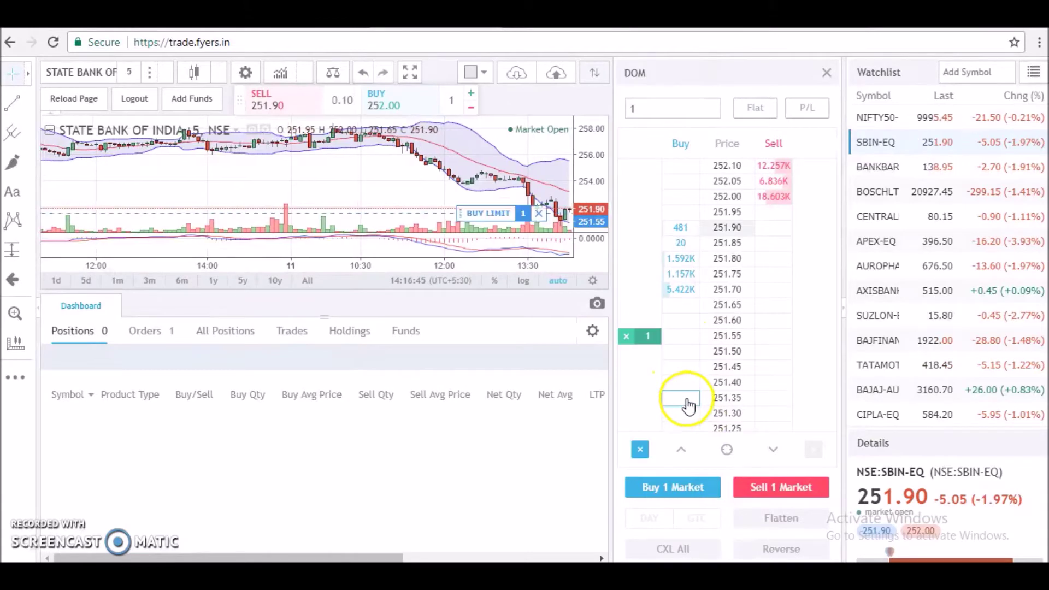
left_click(677, 353)
left_click(646, 532)
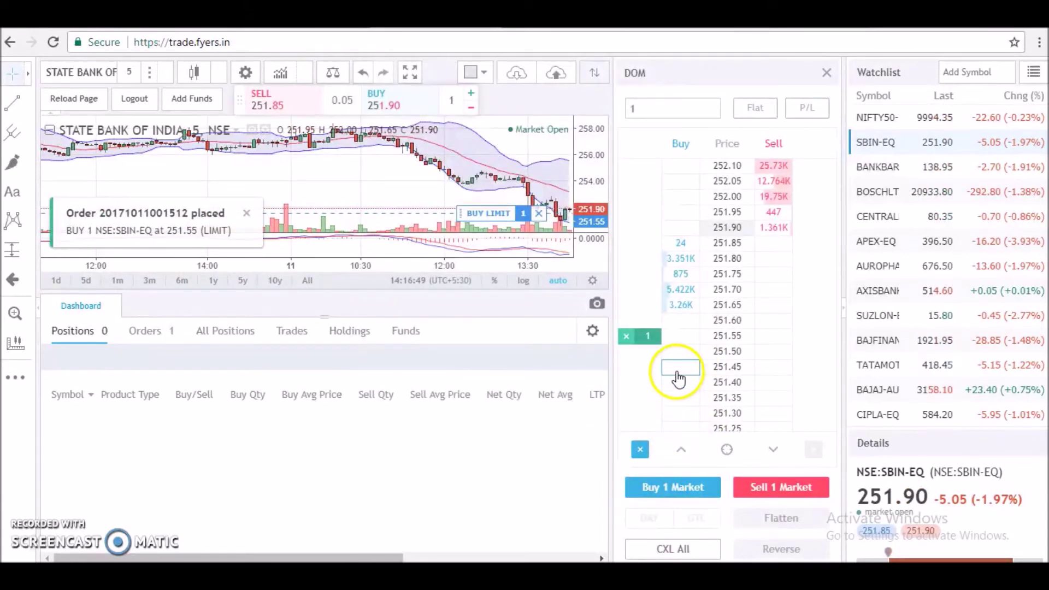
left_click(678, 381)
left_click(432, 408)
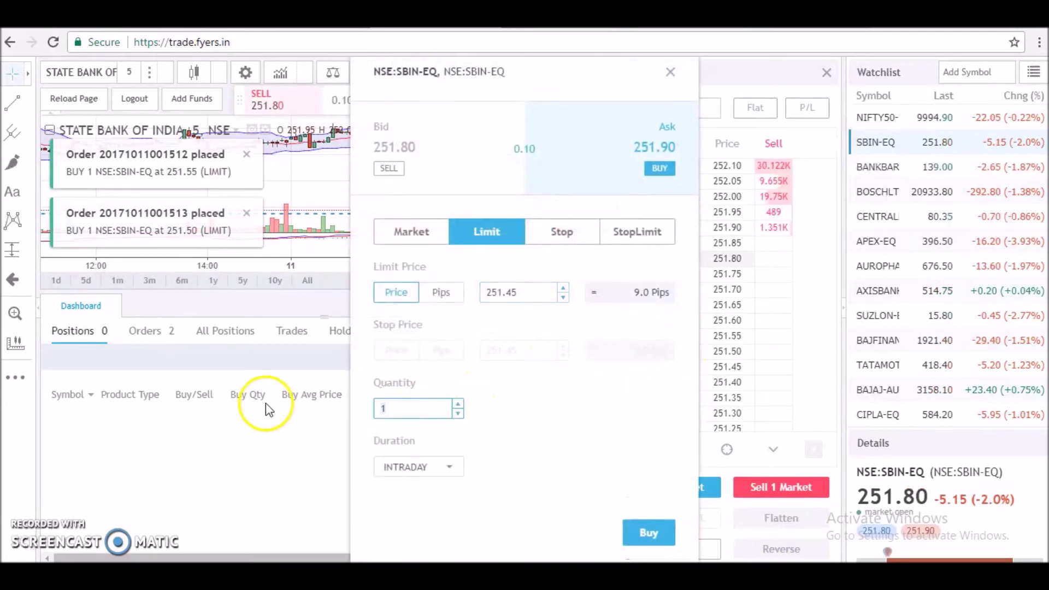
left_click(638, 525)
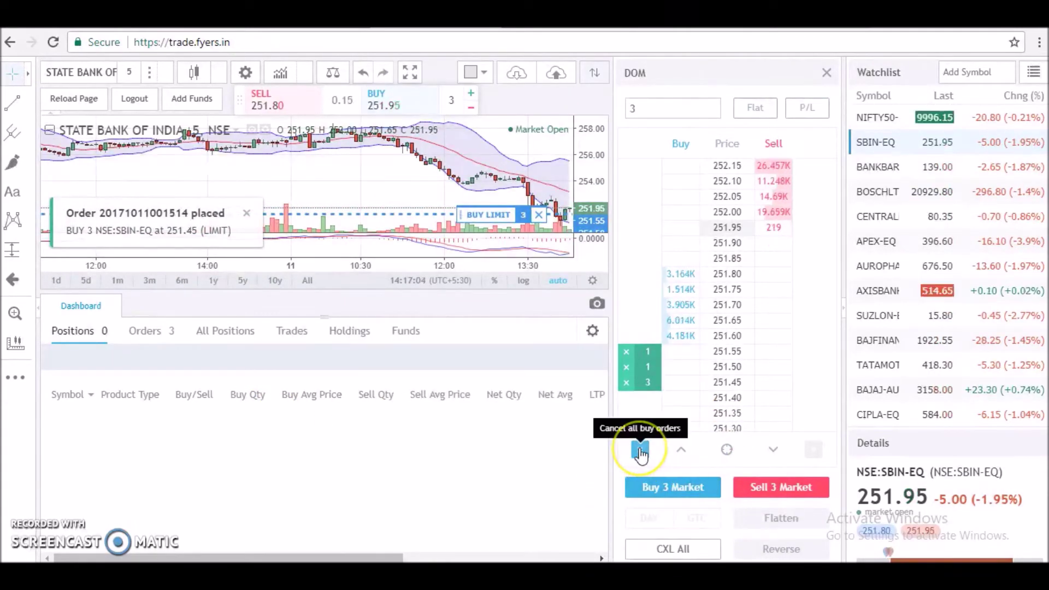
left_click(640, 451)
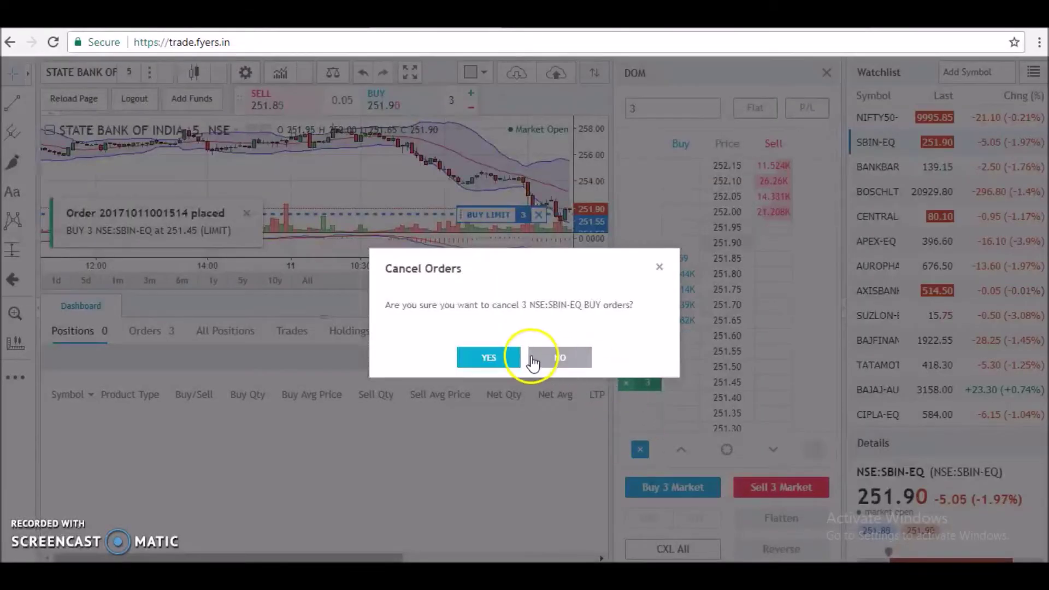
Confirm cancelling the three SBIN-EQ buy limit orders
left_click(492, 358)
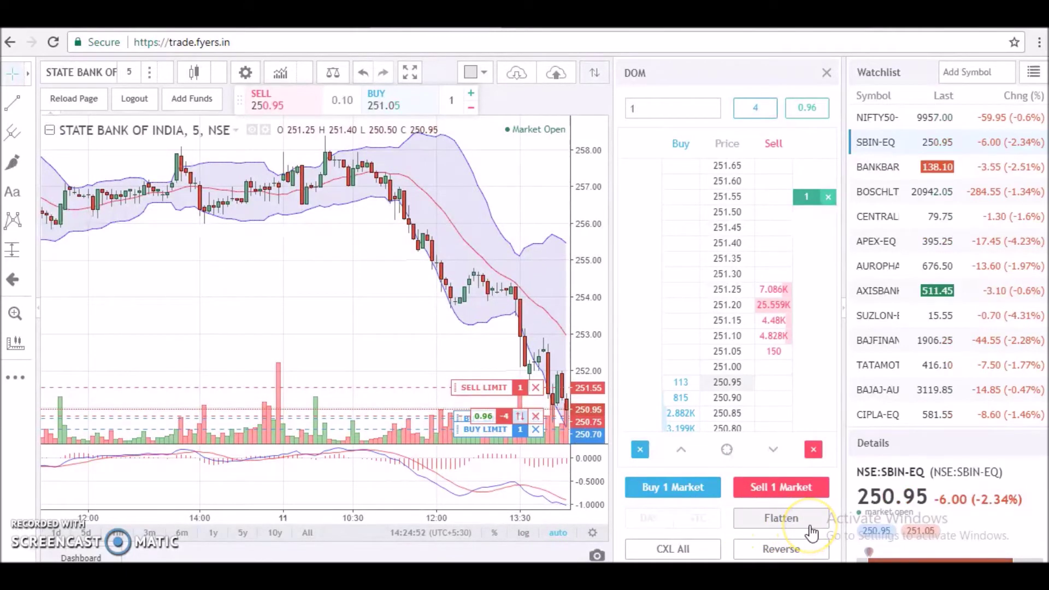
Flatten the 4-share SBIN-EQ short through the DOM and confirm CLOSE POSITION after checking positions
left_click(81, 558)
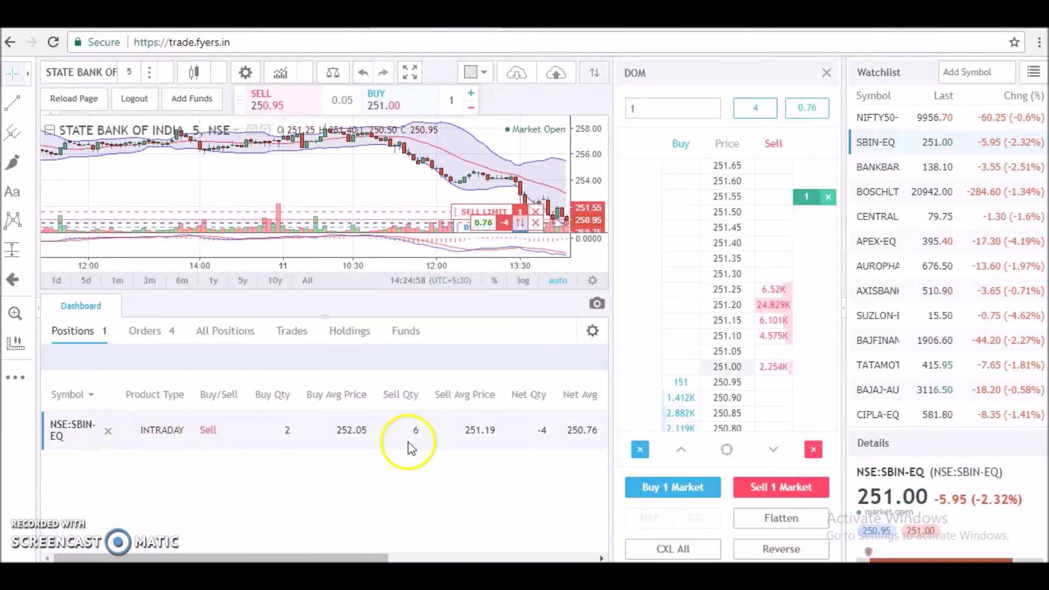
left_click(99, 307)
left_click(772, 519)
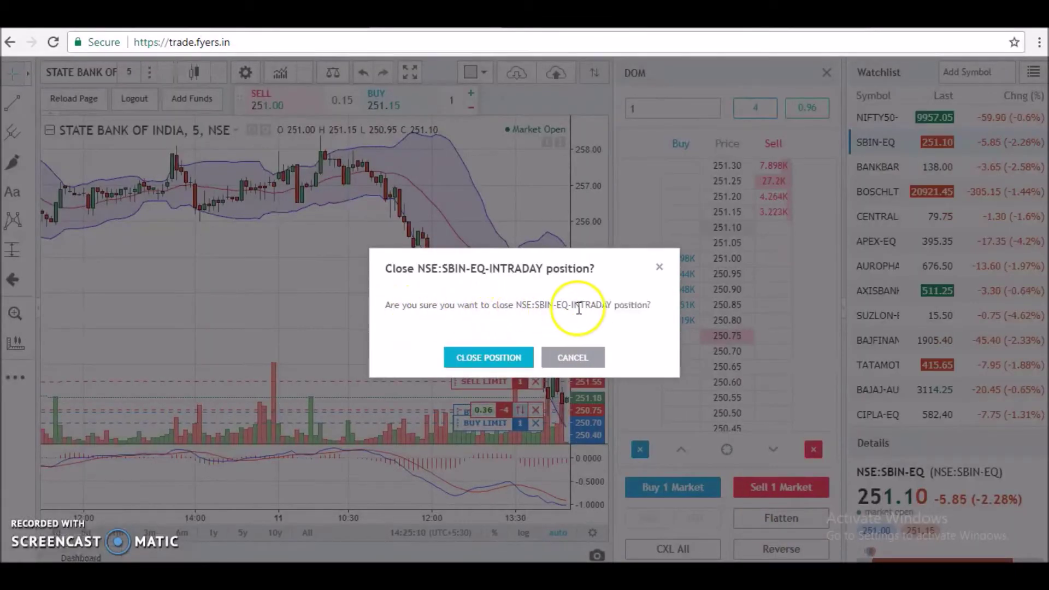
left_click(500, 355)
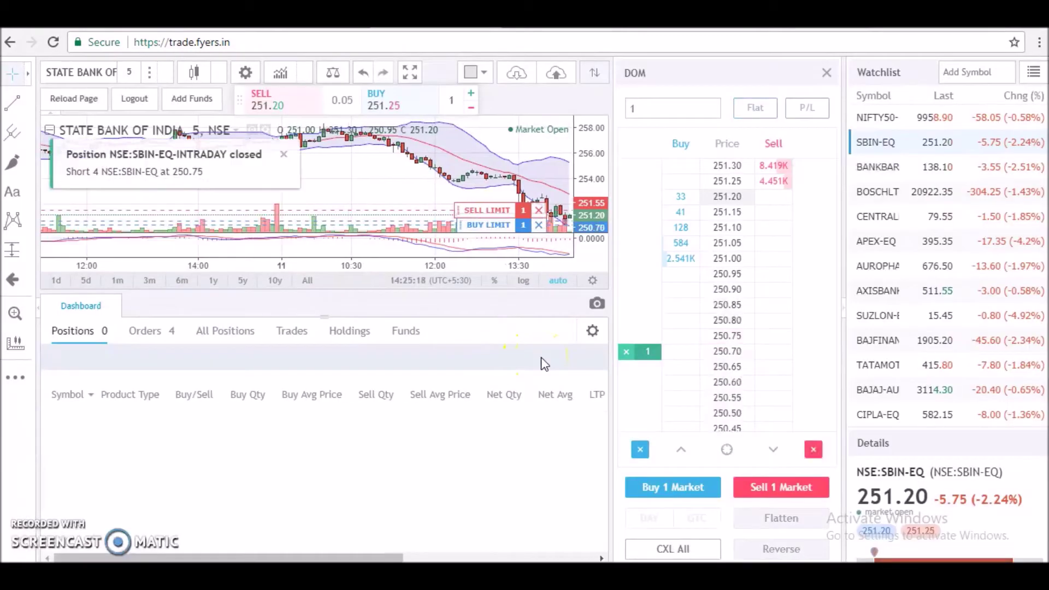
left_click(78, 299)
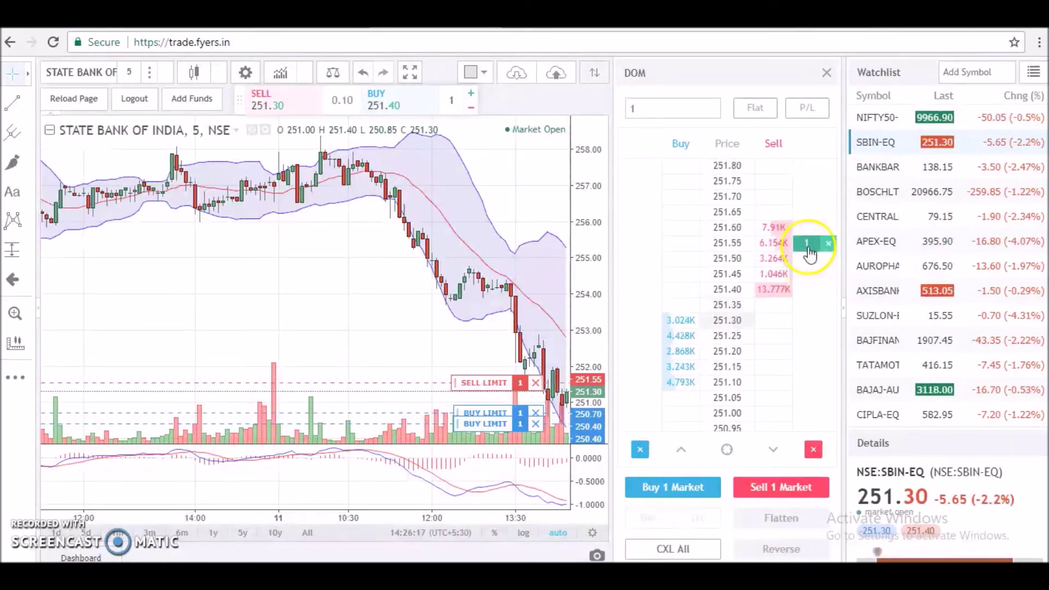
Cancel every working SBIN-EQ limit order with CXL All and confirm YES
scroll(742, 246, "down", 4)
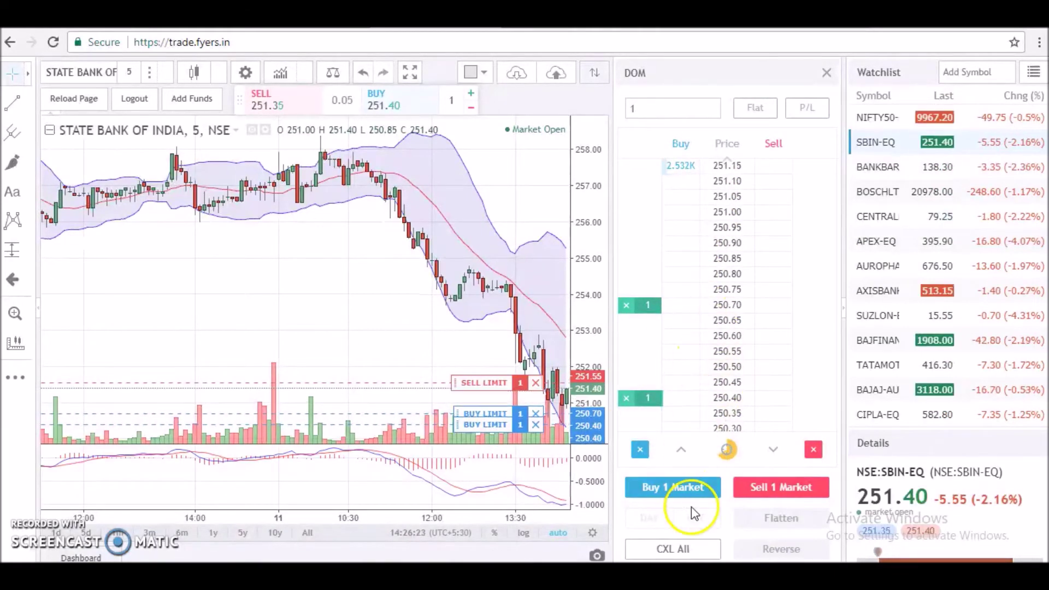
left_click(677, 550)
left_click(486, 356)
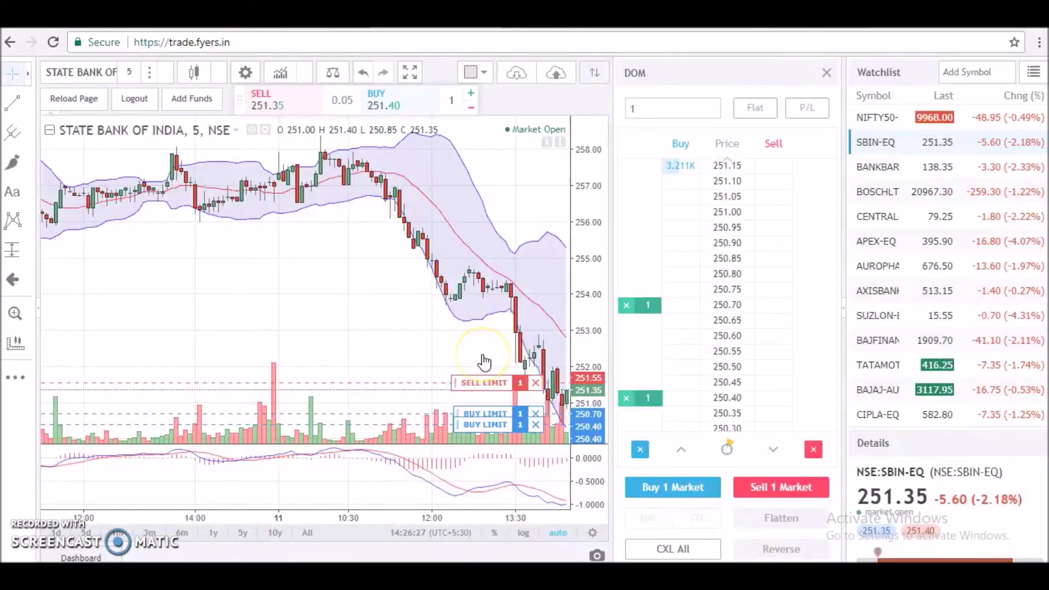
scroll(744, 352, "up", 6)
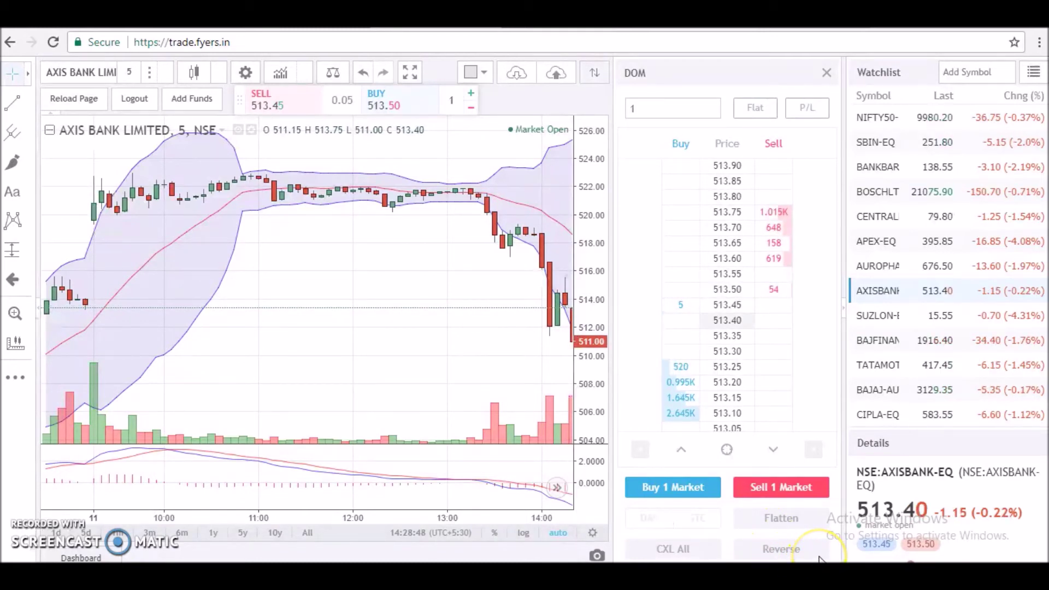
Buy 1 AXISBANK-EQ at market, reverse it into a 1-share short, and hide the positions list
left_click(683, 489)
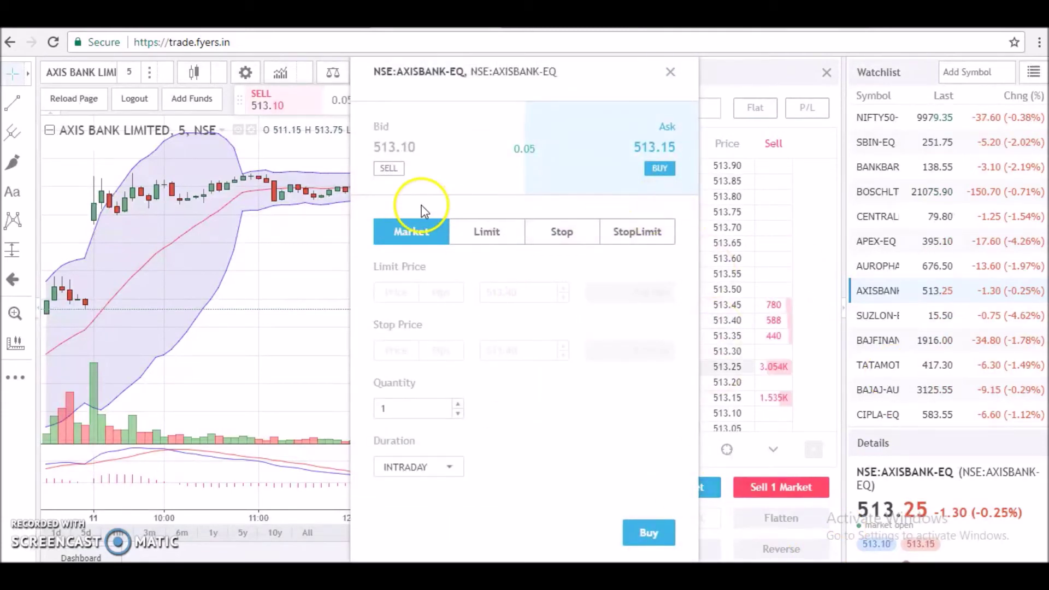
left_click(645, 533)
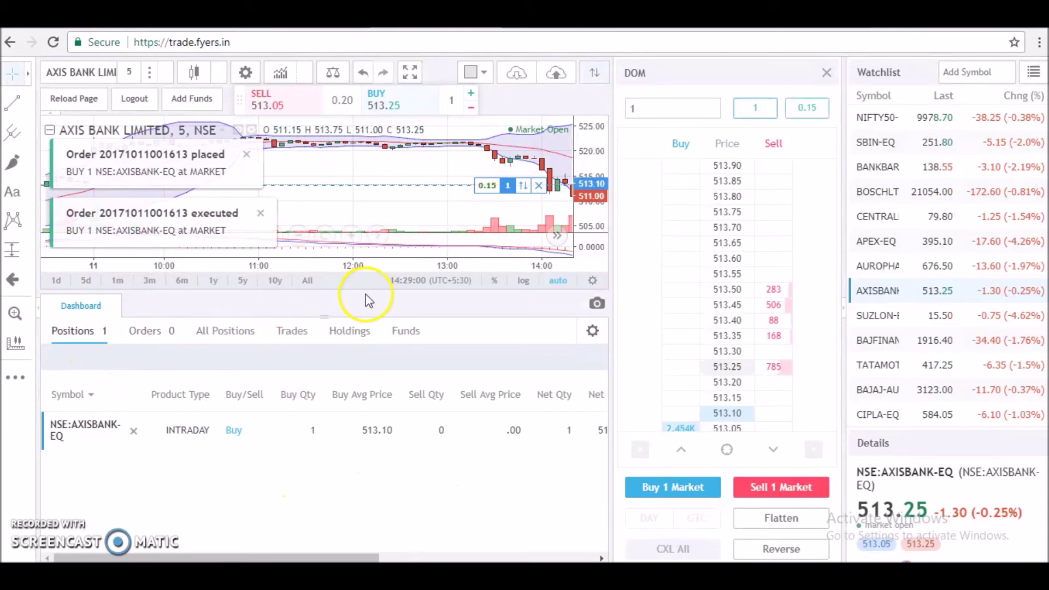
left_click(797, 551)
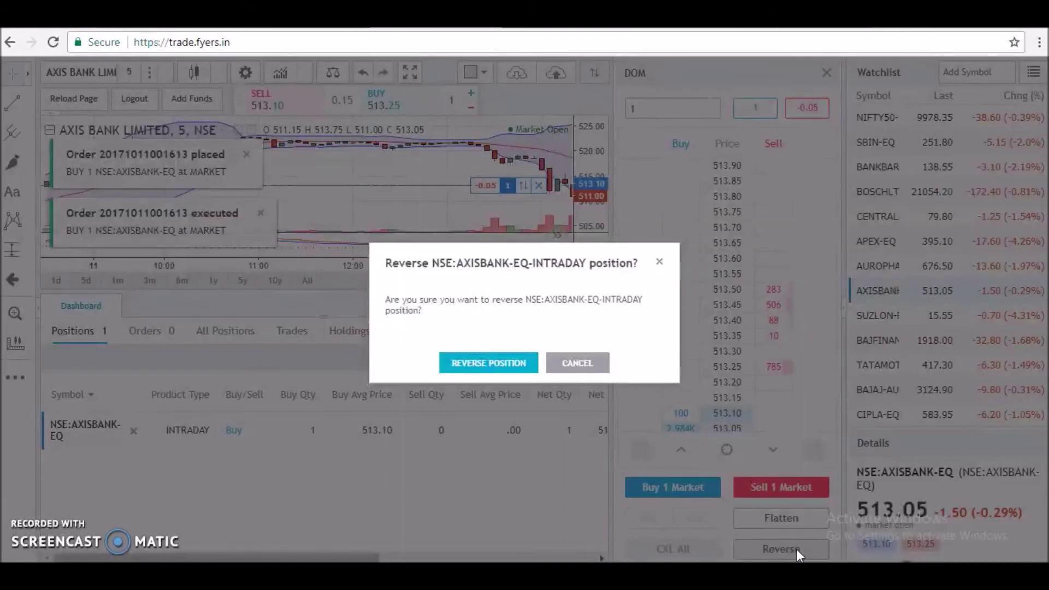
left_click(480, 362)
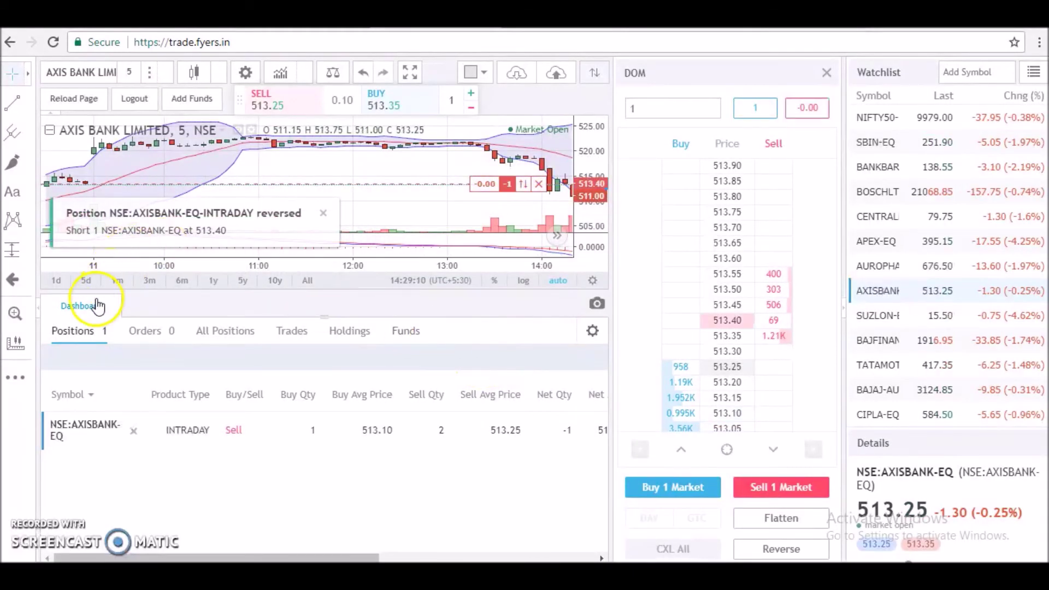
left_click(82, 305)
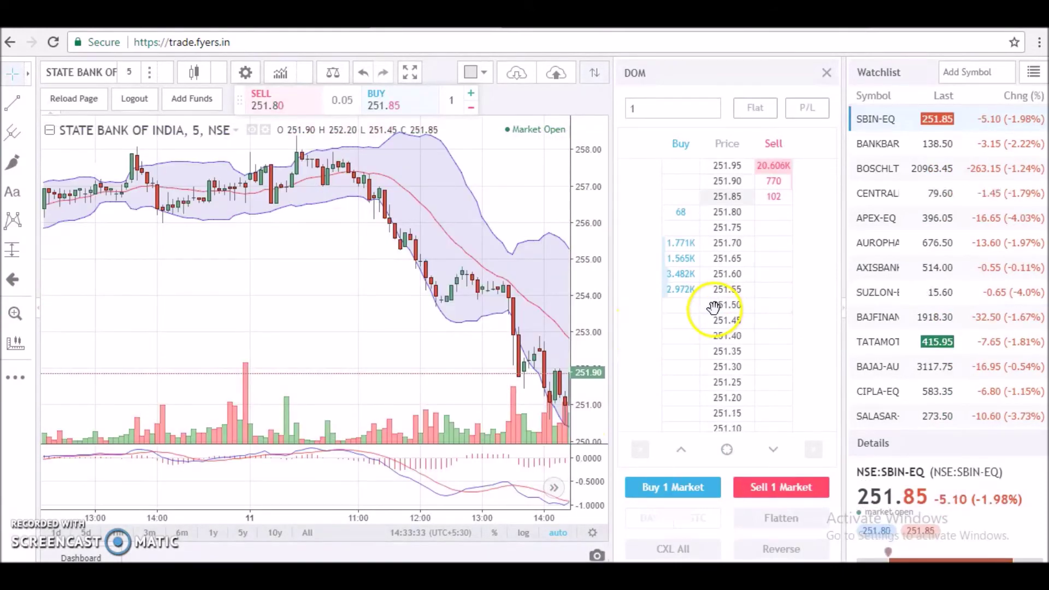
Place a 1-share SBIN-EQ buy limit at 251.40 and drag it down to 251.10
left_click(686, 309)
left_click(648, 532)
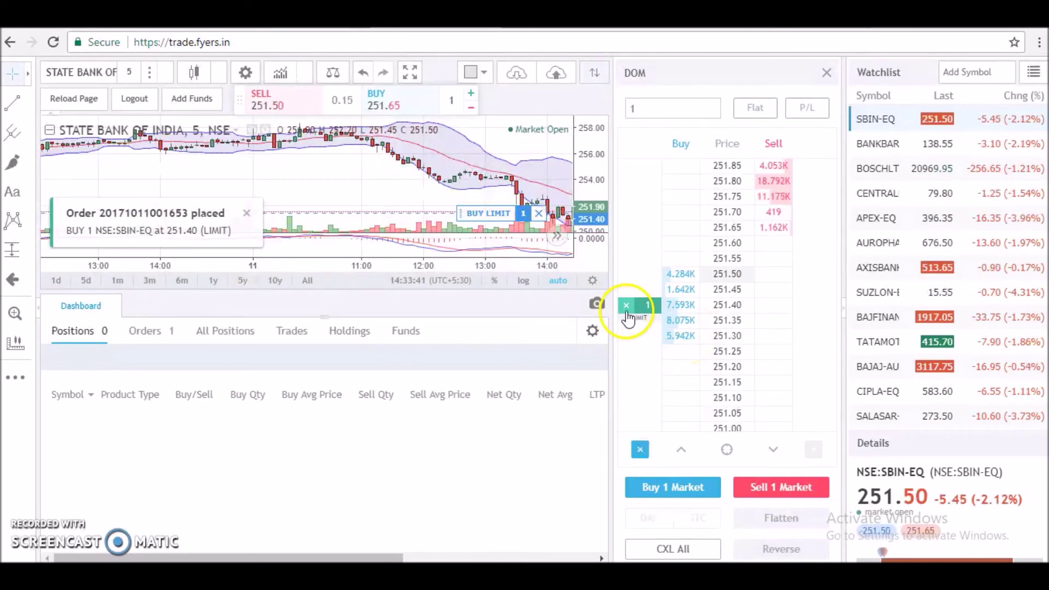
left_click_drag(647, 313, 643, 396)
left_click(636, 536)
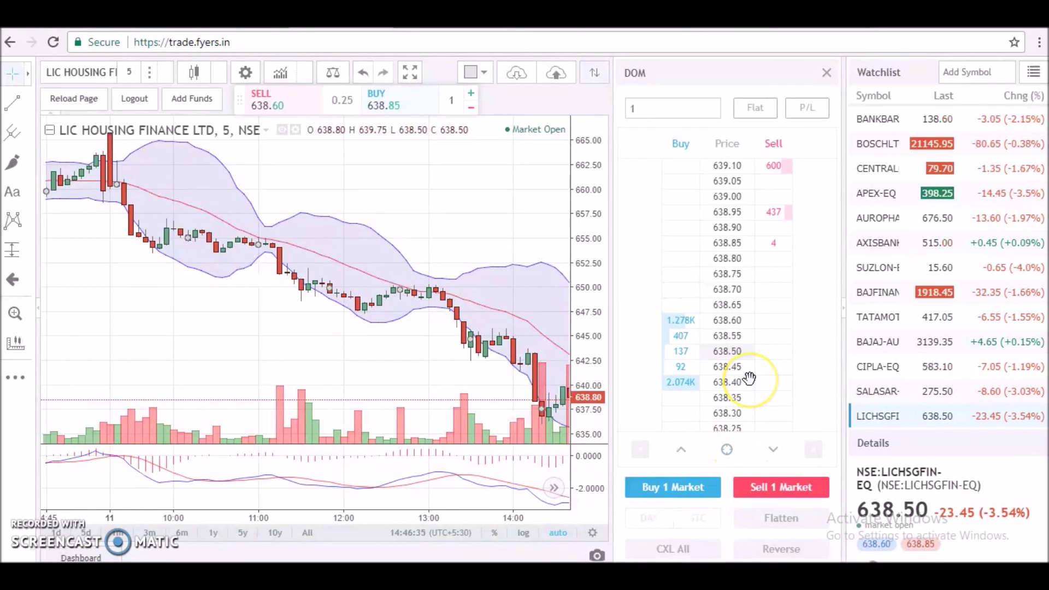
Toggle 'Show price levels with zero volume in DOM' in the Trading settings and re-centre the ladder
left_click(726, 453)
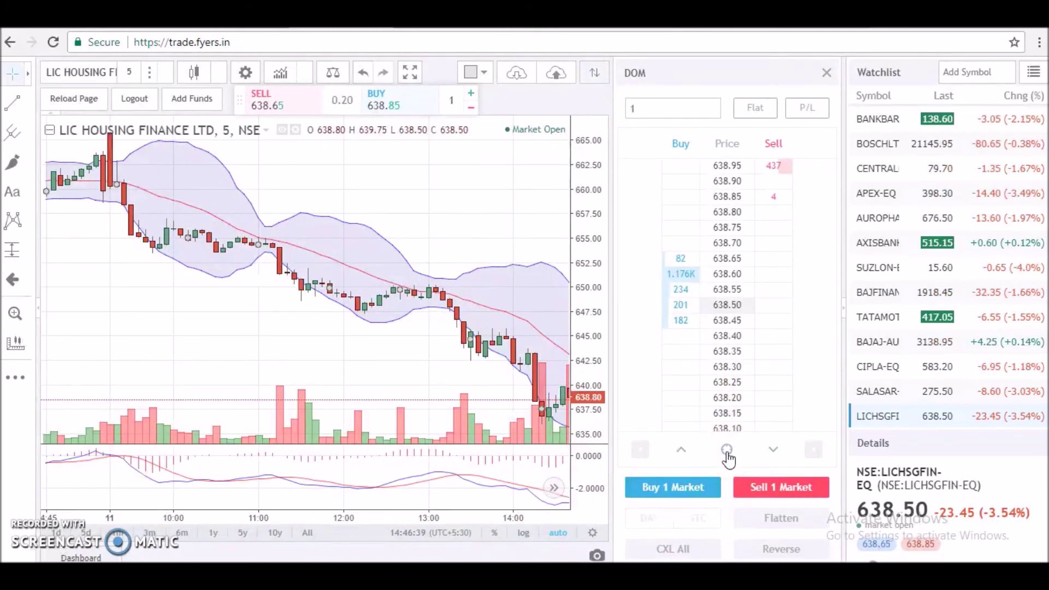
left_click(246, 73)
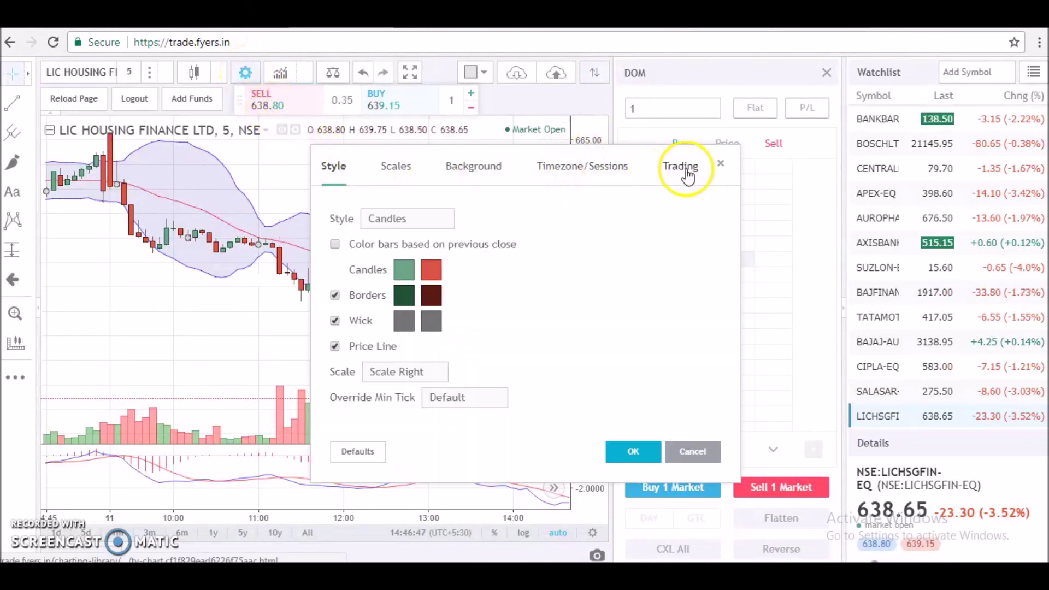
left_click(687, 175)
left_click(351, 432)
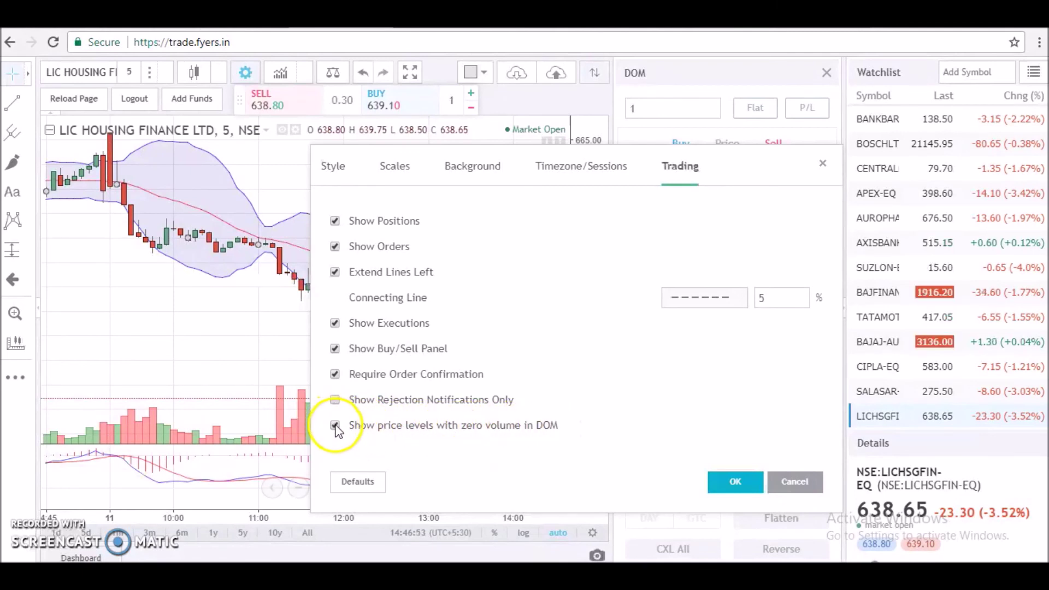
left_click(735, 482)
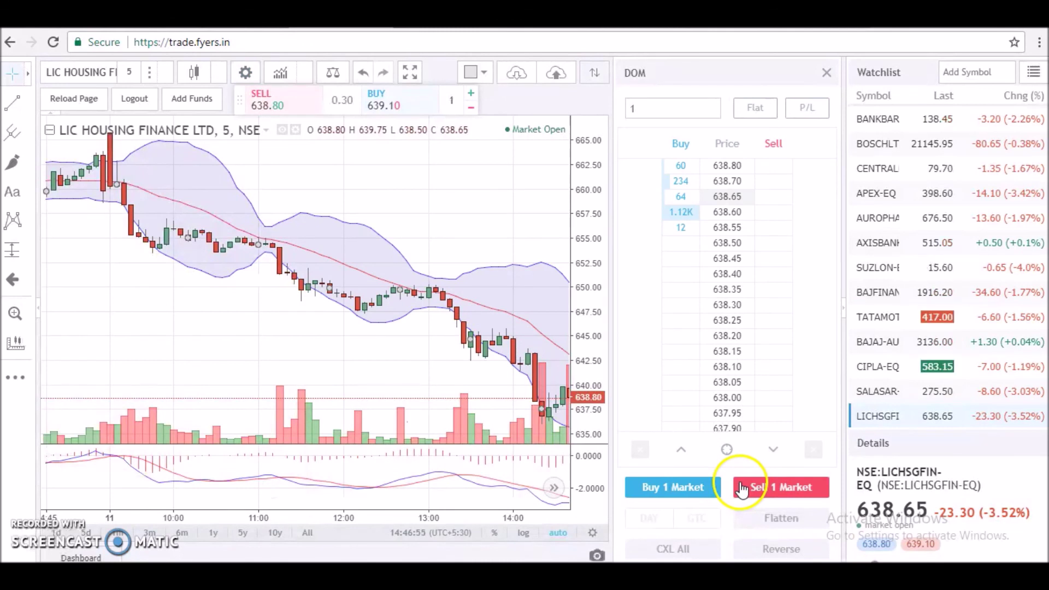
left_click(729, 453)
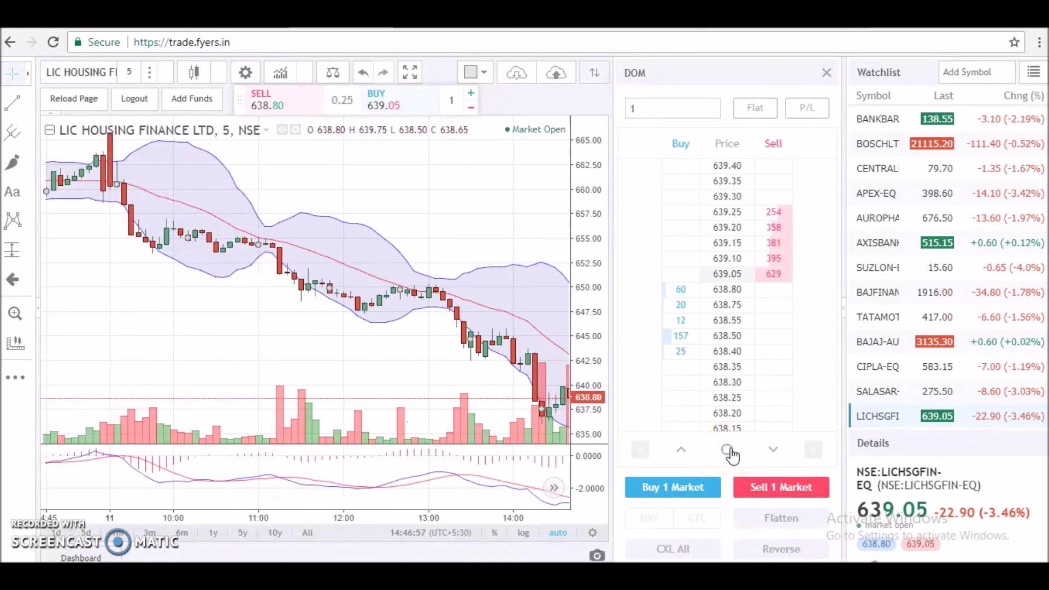